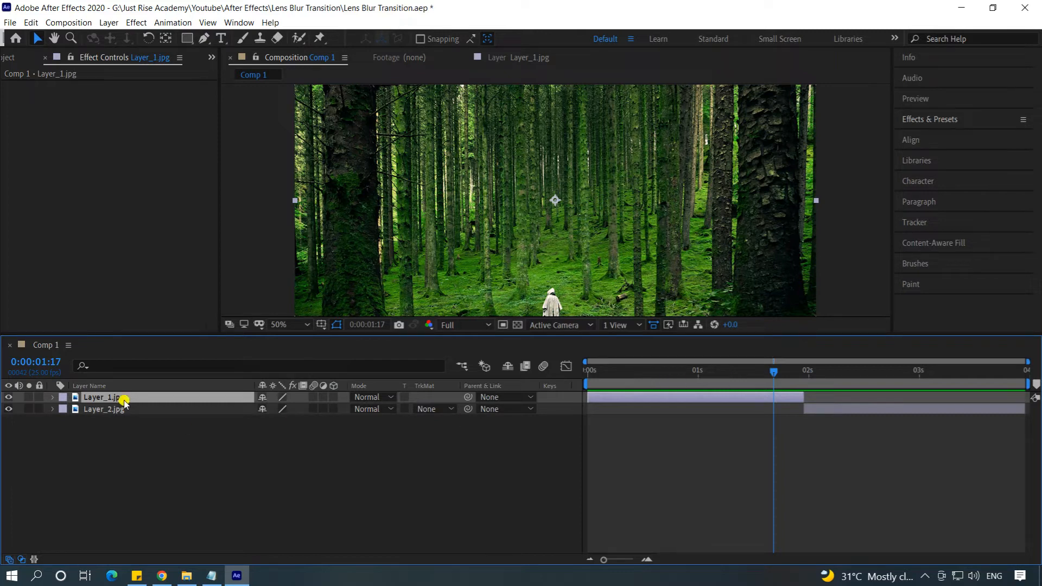
# Add a new adjustment layer above Layer_1.jpg in Comp 1
pyautogui.moveTo(775, 373); pyautogui.dragTo(802, 374)
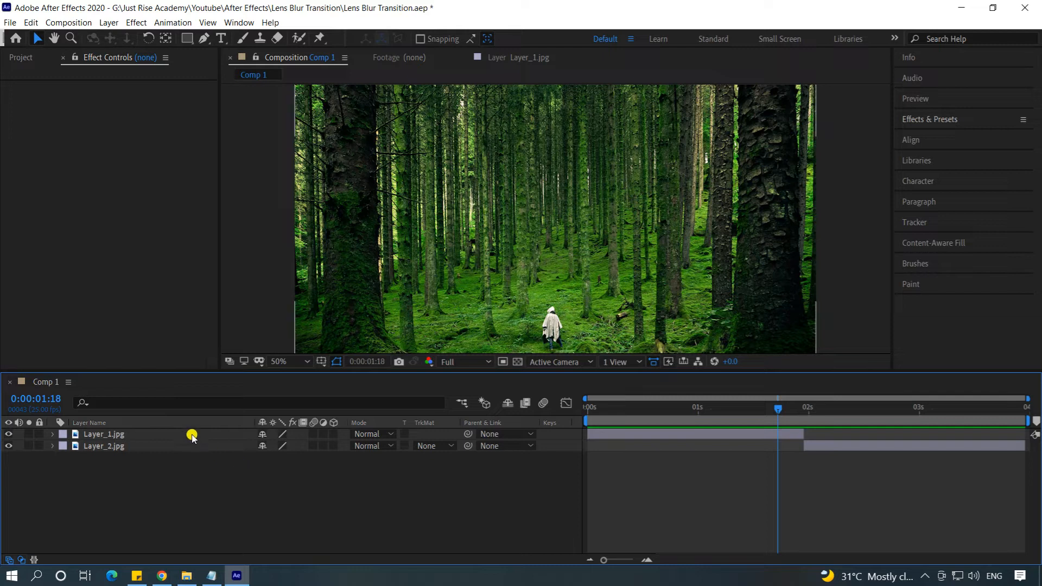
pyautogui.click(134, 434)
pyautogui.rightClick(329, 502)
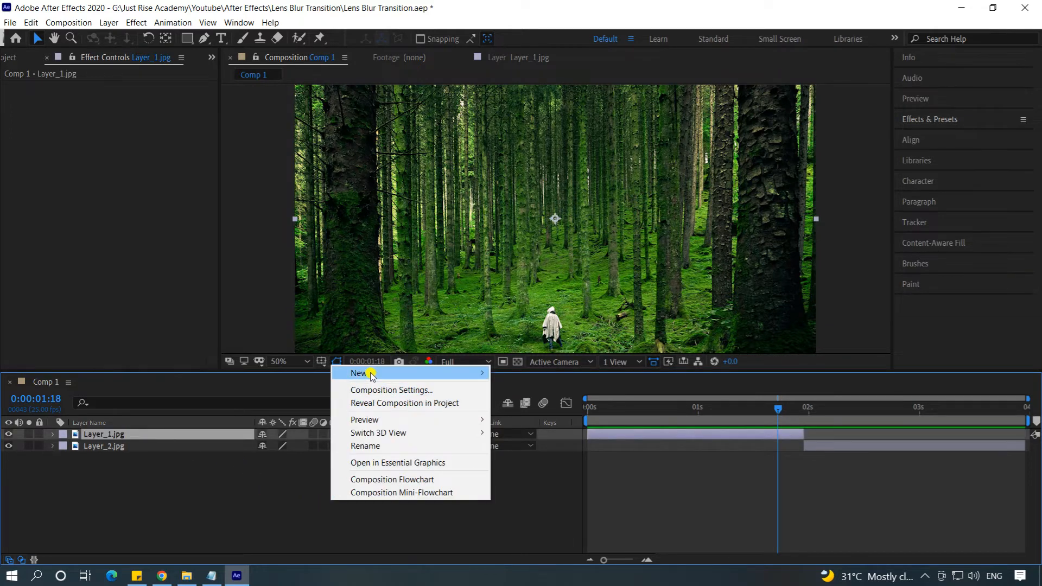
pyautogui.moveTo(368, 373)
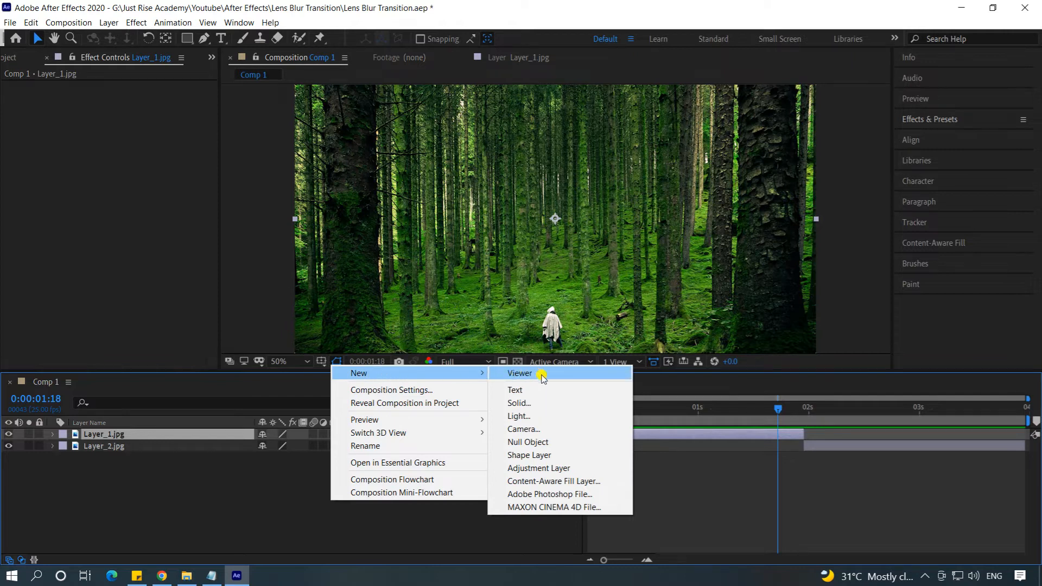
pyautogui.click(545, 469)
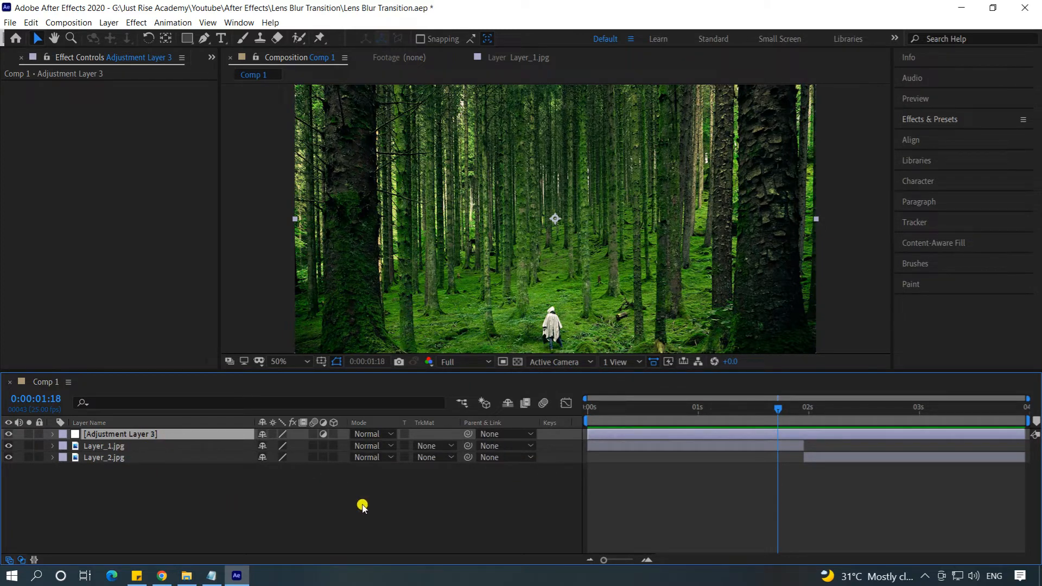
# Find the Camera Lens Blur effect by searching for "camera" and apply it to the adjustment layer
pyautogui.click(936, 121)
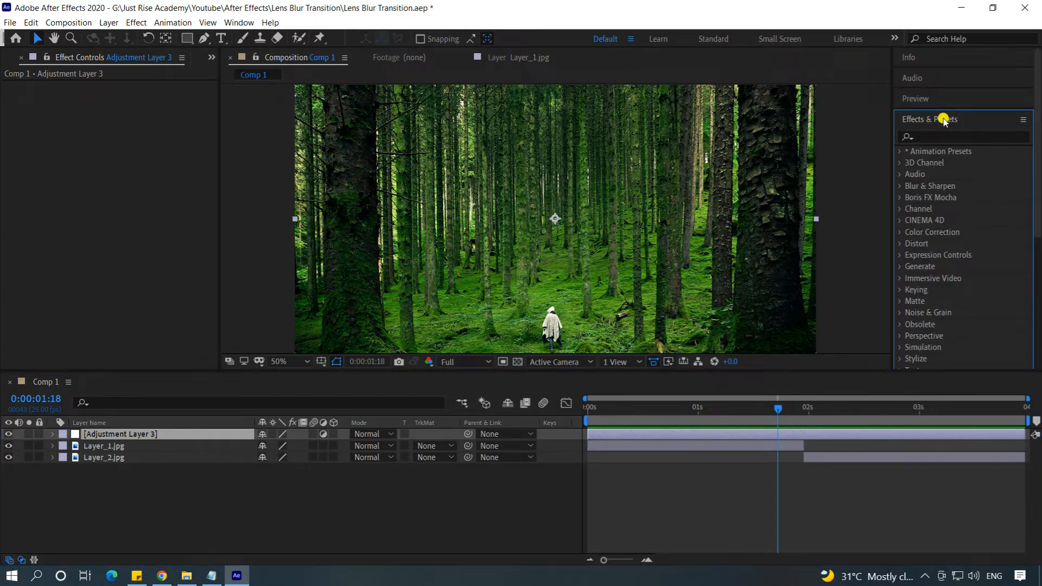
pyautogui.click(236, 23)
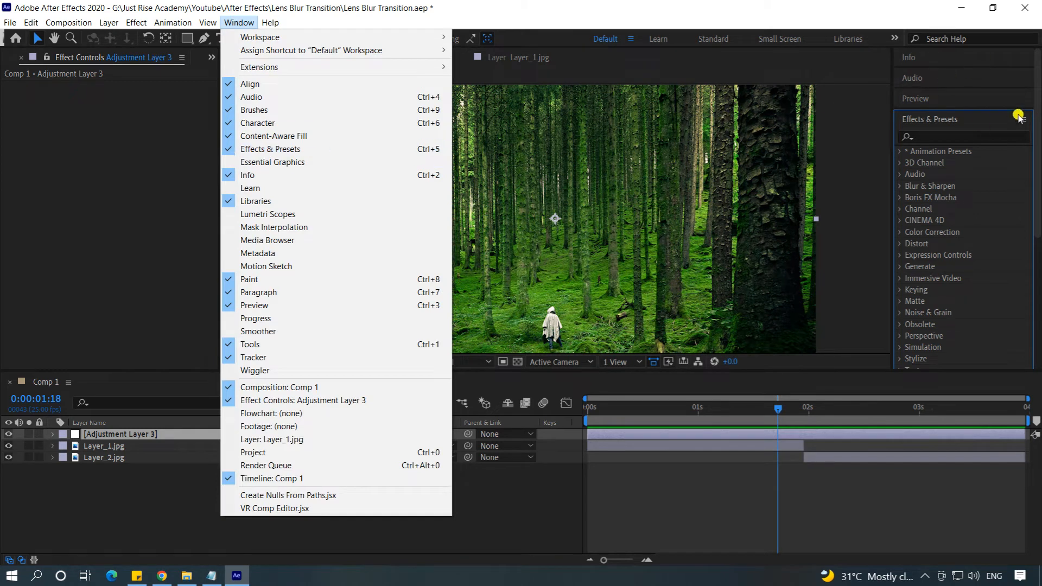
pyautogui.click(954, 121)
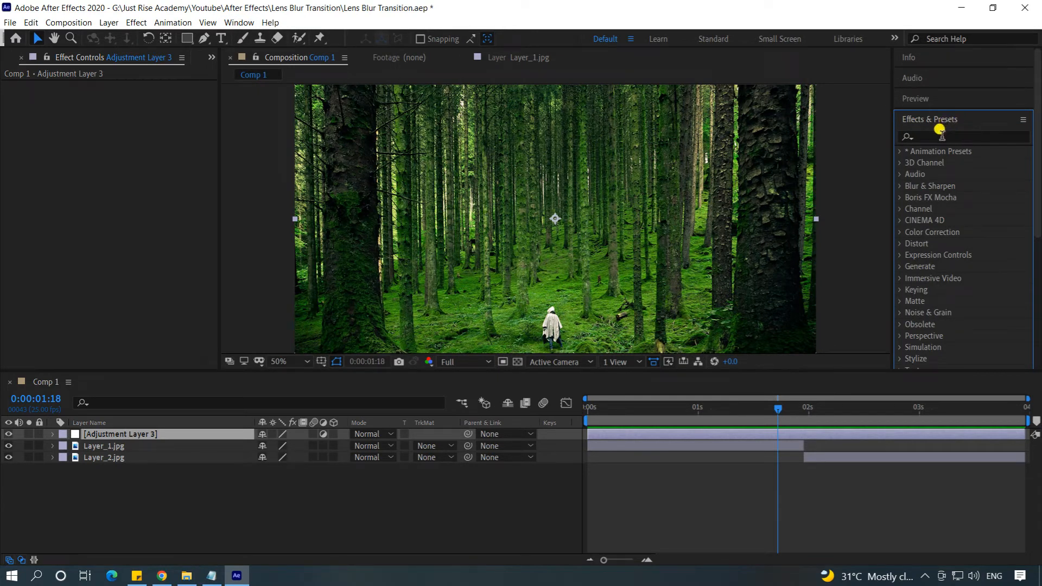
pyautogui.click(942, 136)
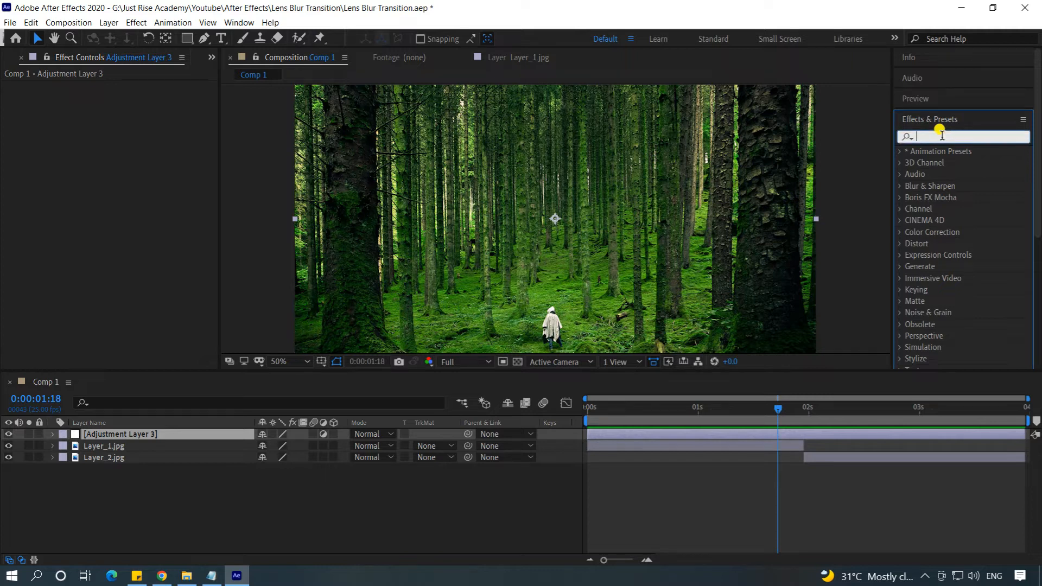
pyautogui.write('camera')
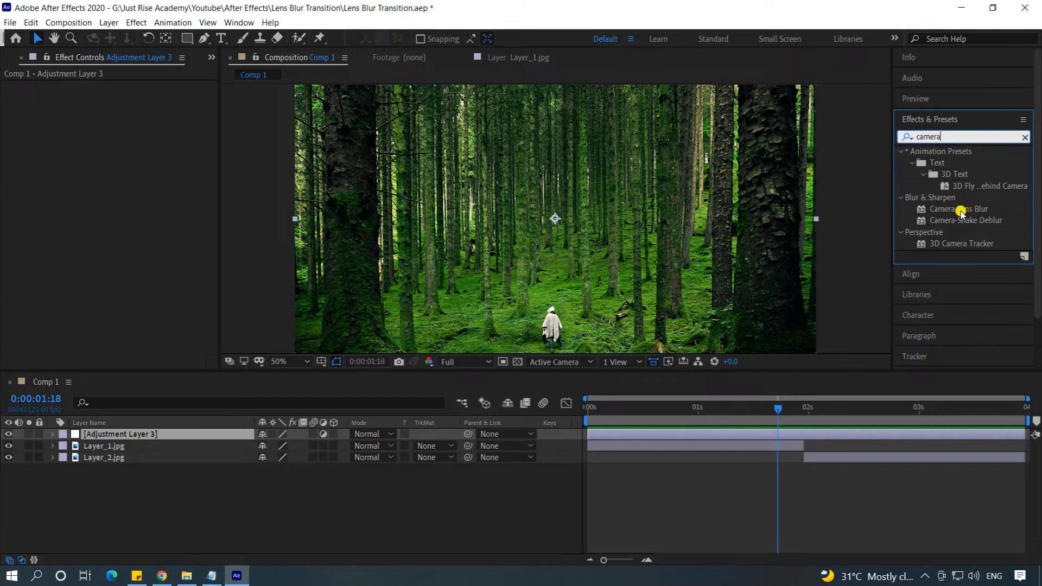
pyautogui.moveTo(960, 210); pyautogui.dragTo(172, 434)
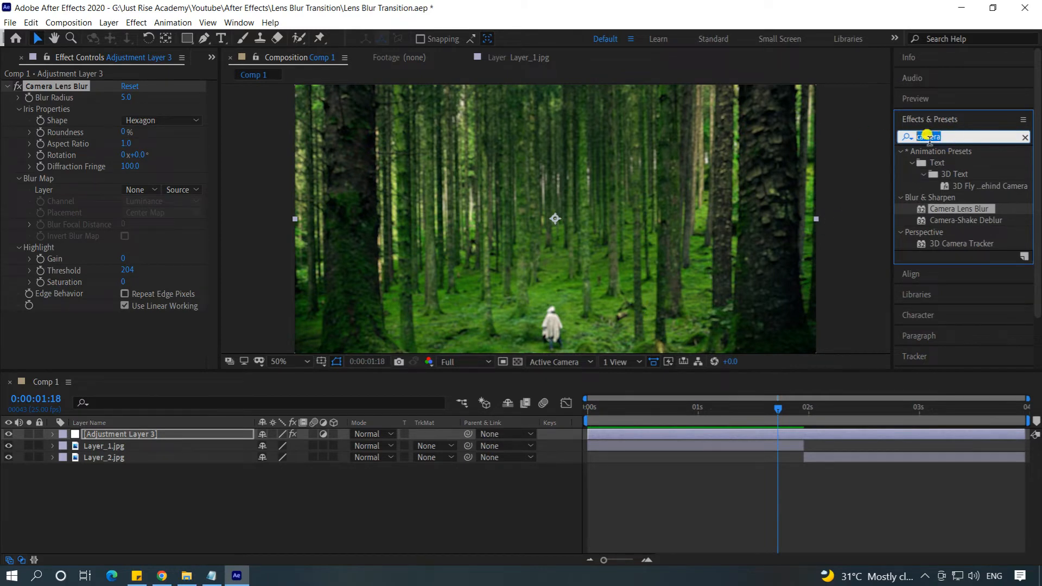
# Find the Color Correction Exposure effect and apply it to the adjustment layer
pyautogui.write('E')
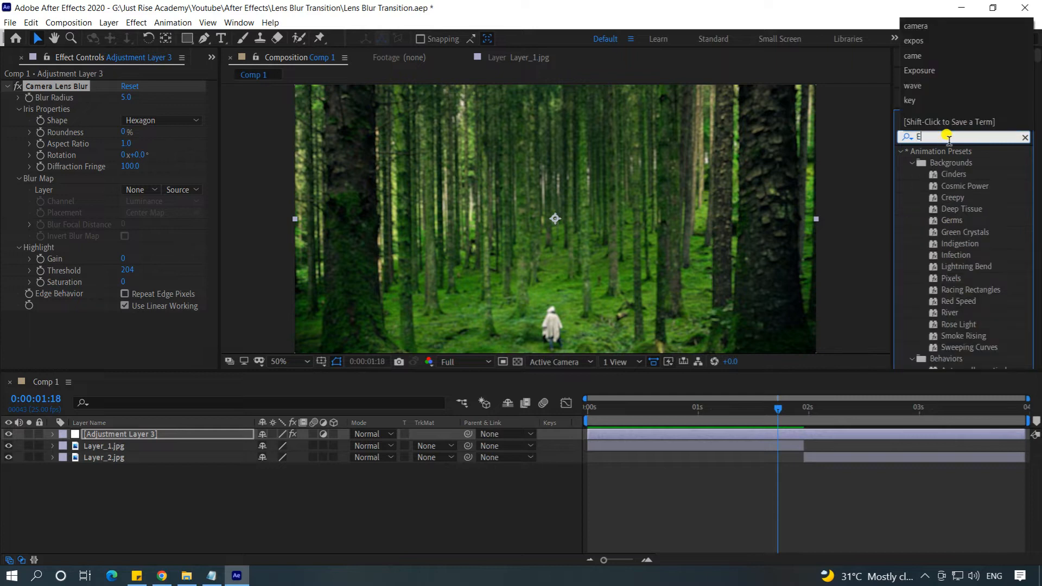
pyautogui.write('xposur')
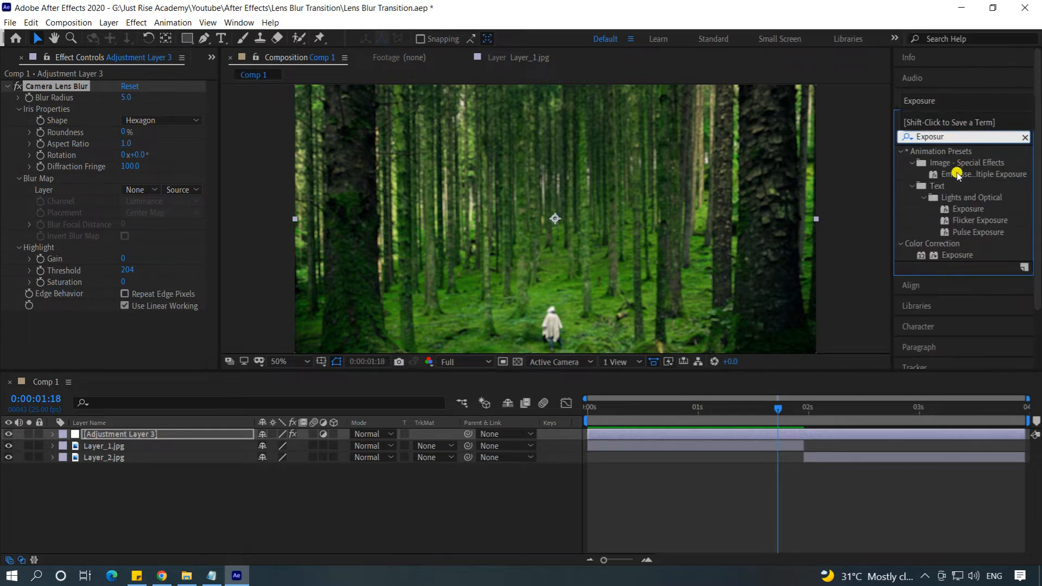
pyautogui.click(958, 256)
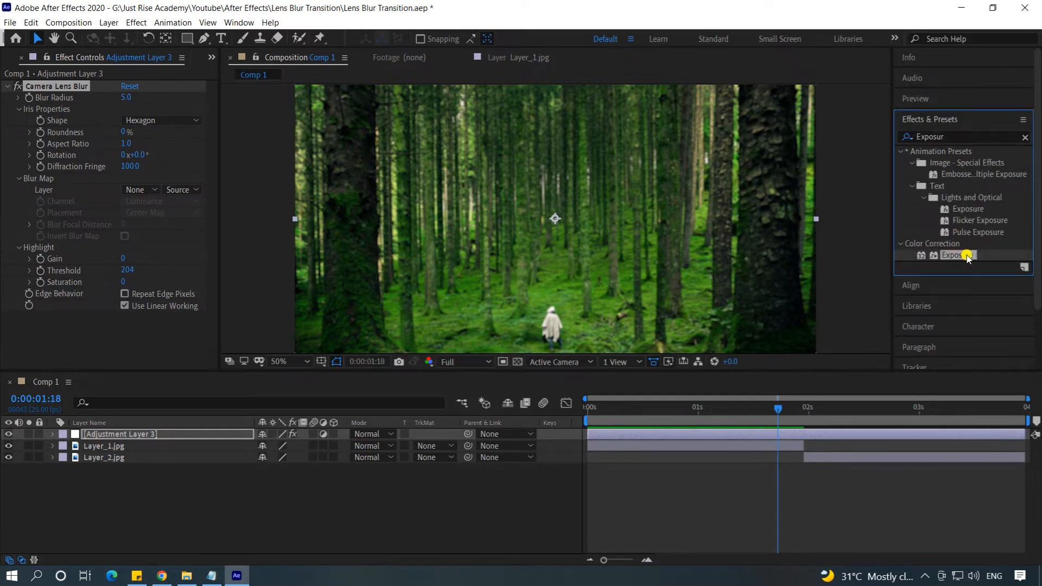
pyautogui.moveTo(965, 256); pyautogui.dragTo(167, 434)
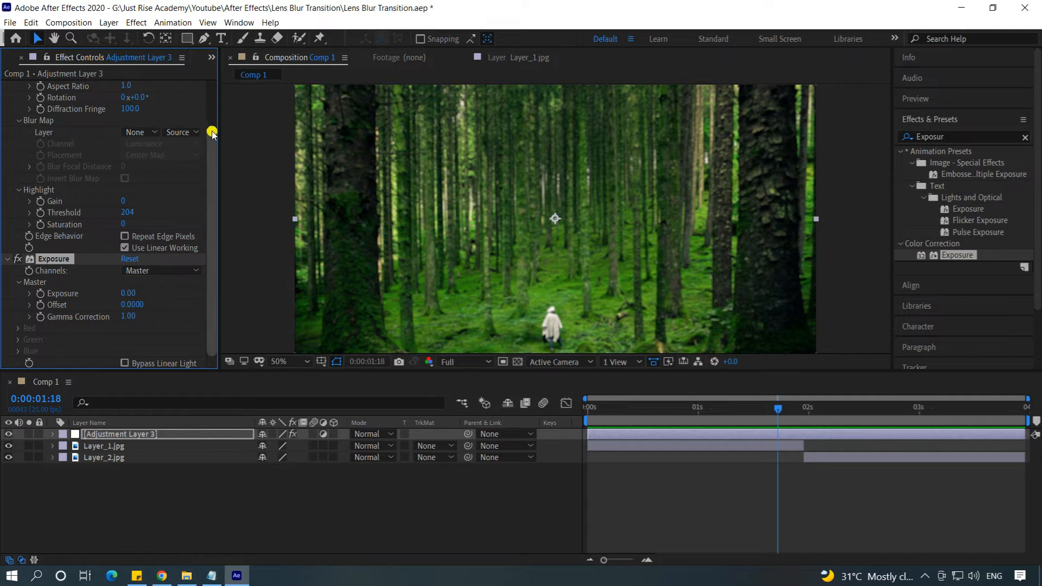
pyautogui.moveTo(212, 148); pyautogui.dragTo(217, 97)
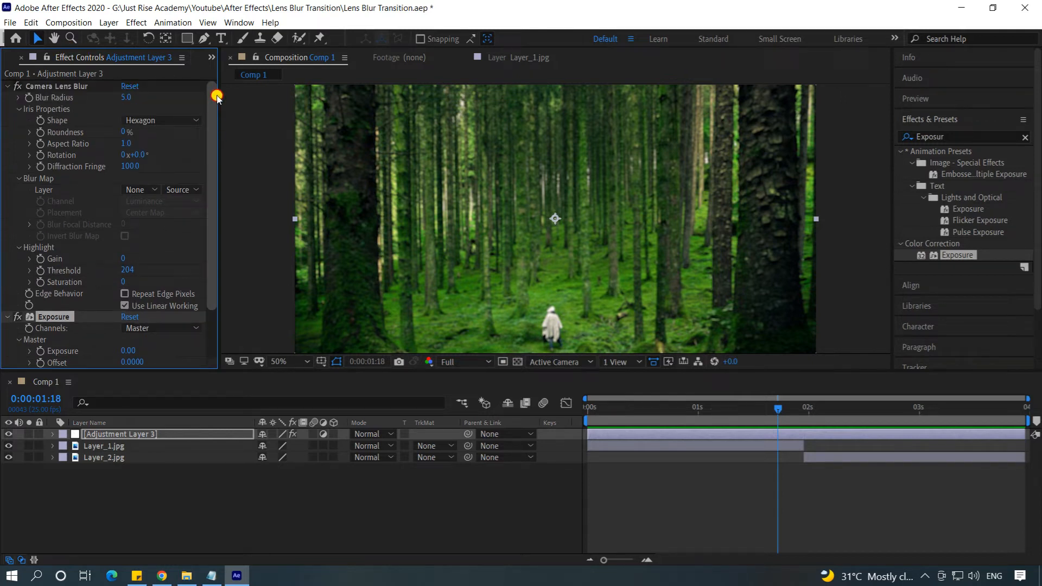
pyautogui.moveTo(212, 116); pyautogui.dragTo(214, 180)
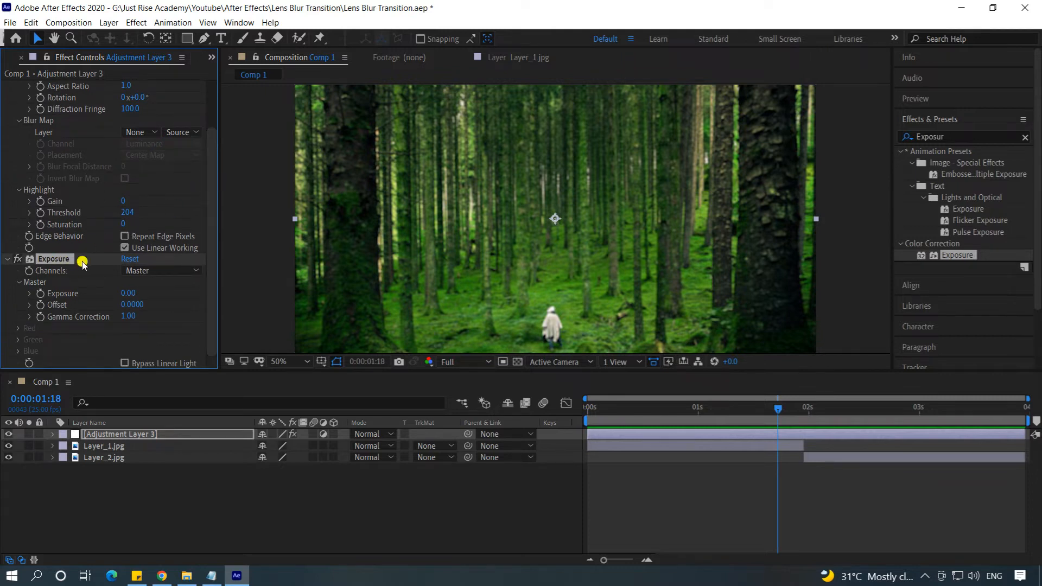
# Start keyframing Blur Radius and Exposure at 0:00:01:14, ten frames before the cut between the two image layers
pyautogui.click(518, 511)
pyautogui.hotkey('shift', 'pageup')
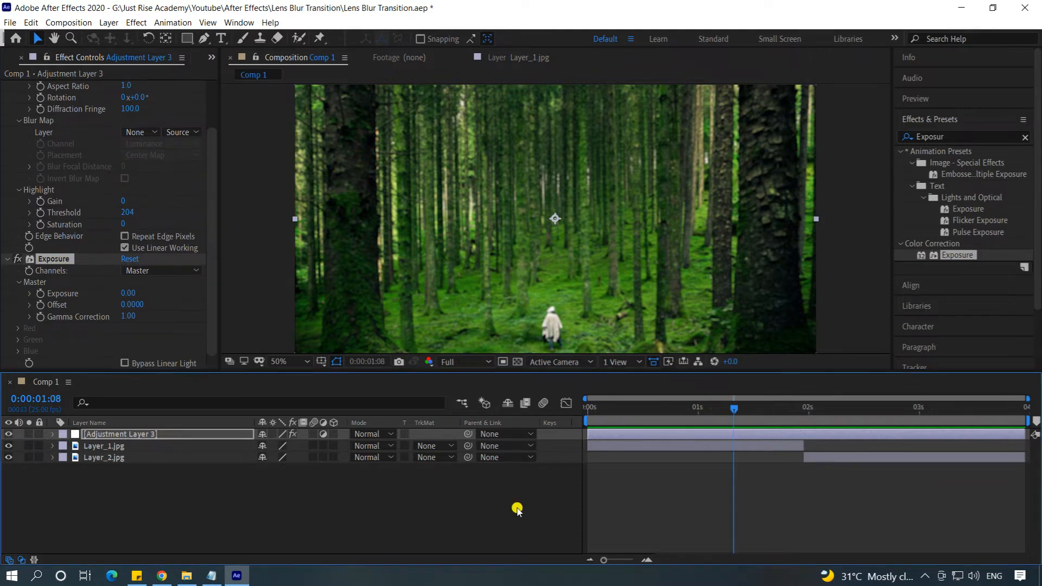
pyautogui.moveTo(735, 413); pyautogui.dragTo(803, 428)
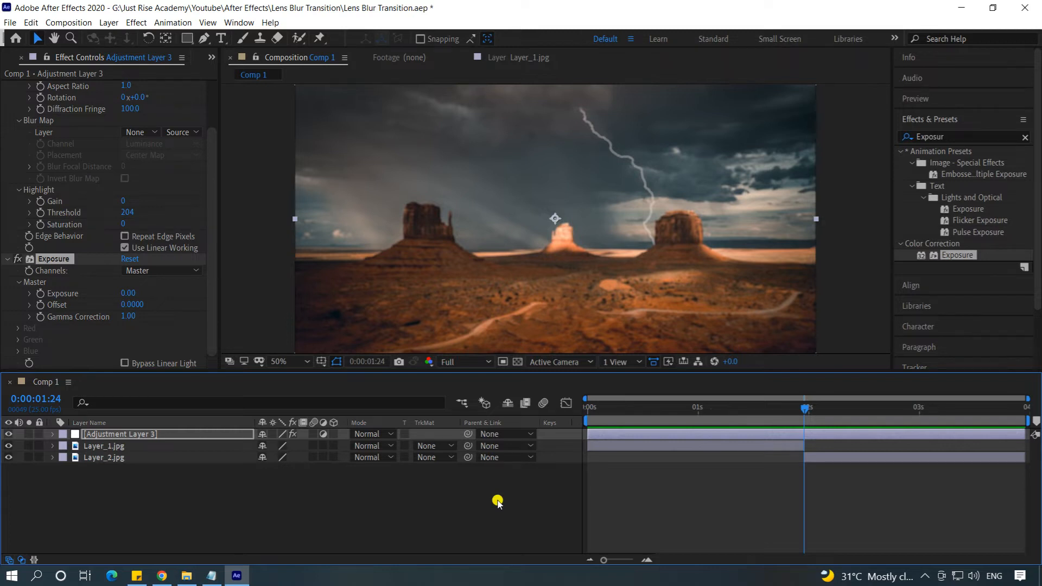
pyautogui.hotkey('shift', 'pageup')
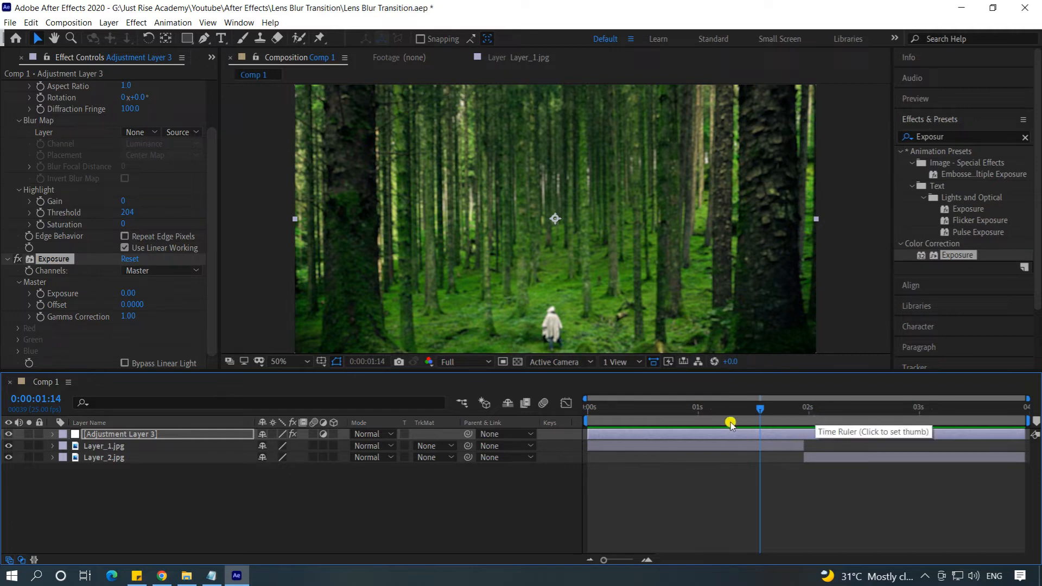
pyautogui.moveTo(216, 255); pyautogui.dragTo(214, 181)
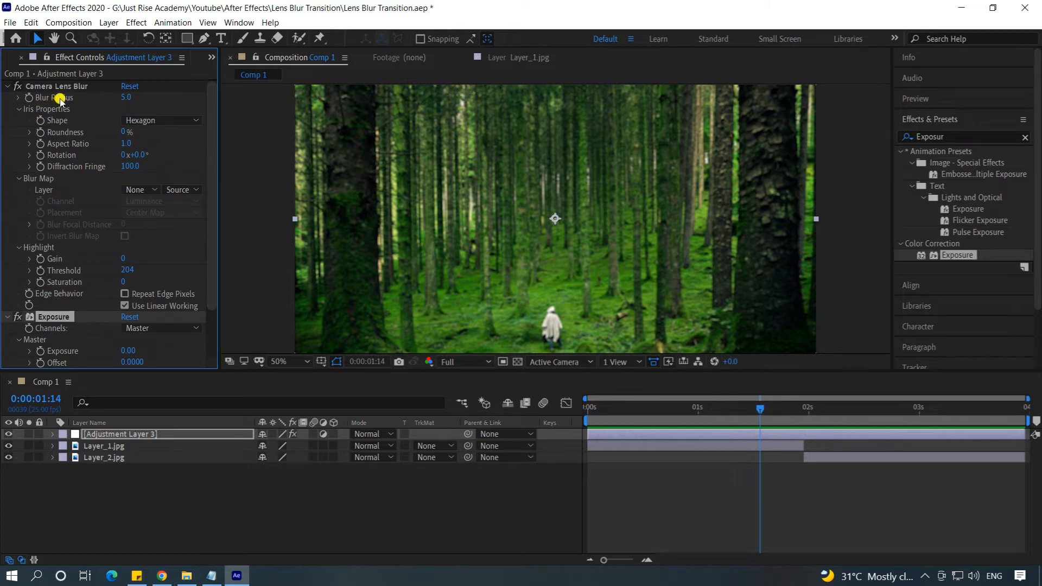
pyautogui.click(29, 99)
pyautogui.moveTo(214, 124); pyautogui.dragTo(212, 163)
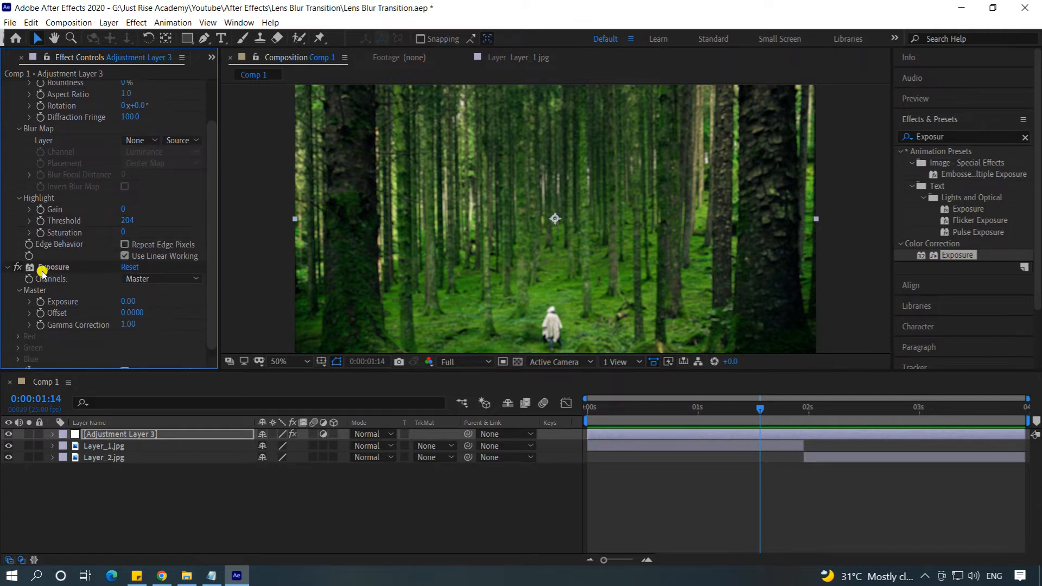
pyautogui.click(42, 303)
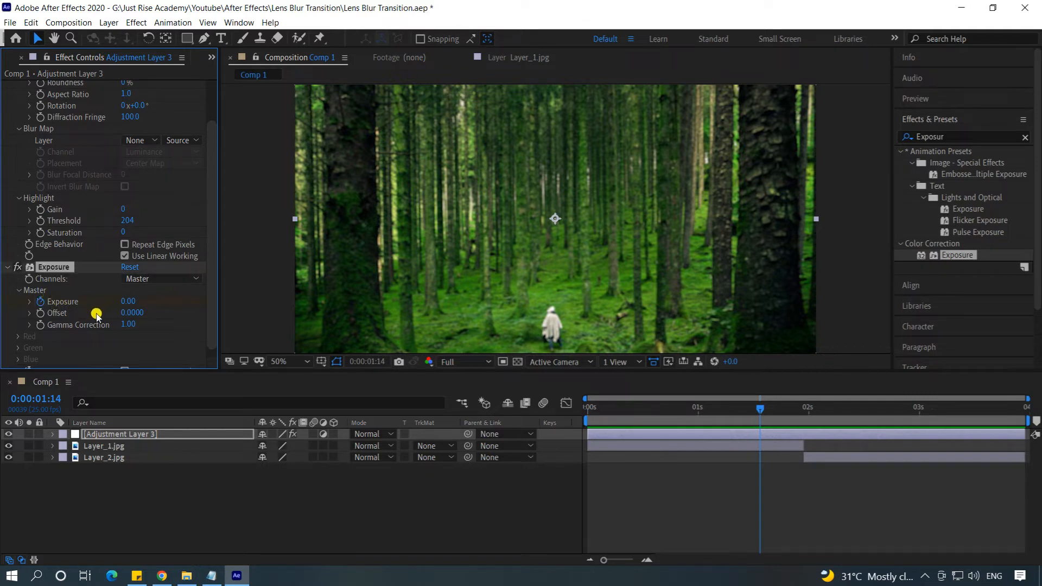
# Reveal the adjustment layer's keyframed properties and set Blur Radius to 0 at 0:00:01:14
pyautogui.click(168, 435)
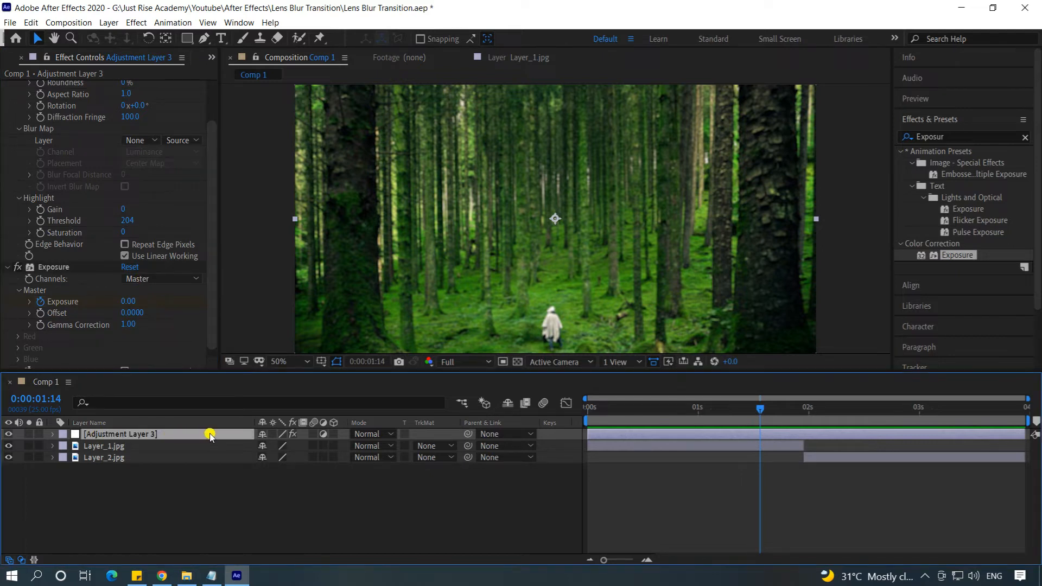
pyautogui.press('u')
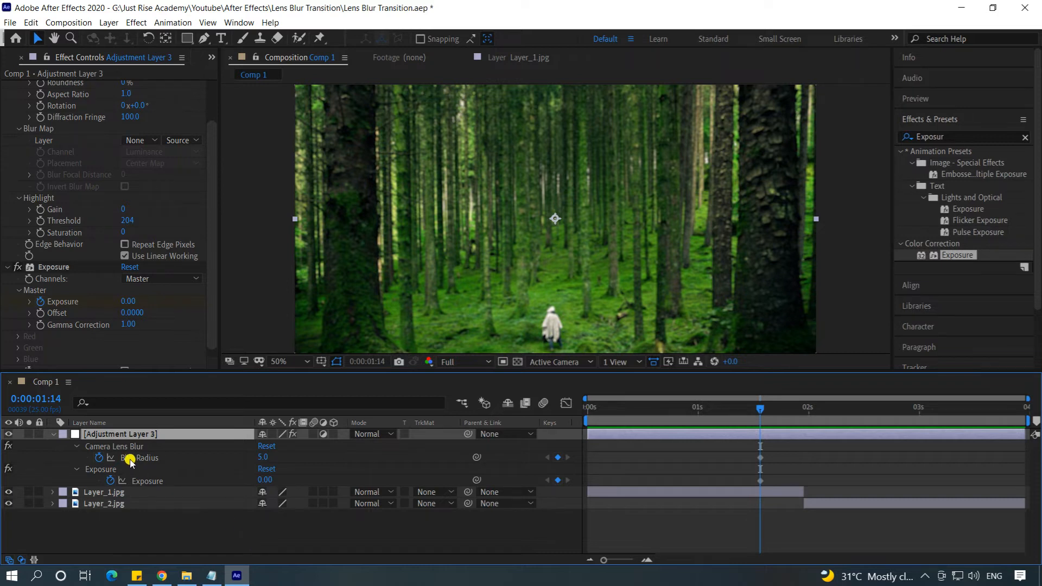
pyautogui.click(262, 457)
pyautogui.press('Return')
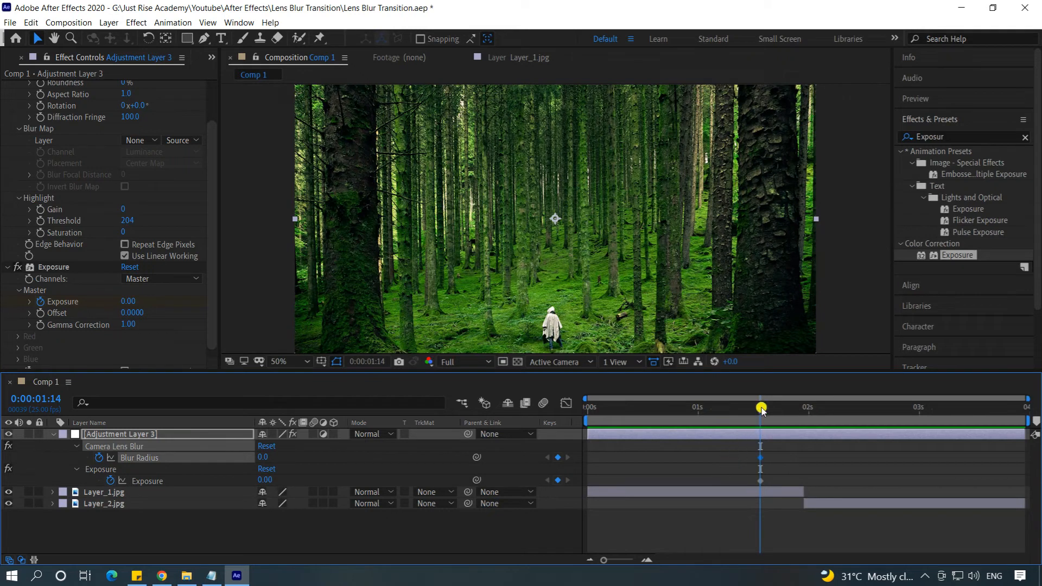
# At the cut, 0:00:01:24, keyframe Blur Radius at 50 and Exposure at 1.5
pyautogui.moveTo(761, 409); pyautogui.dragTo(808, 414)
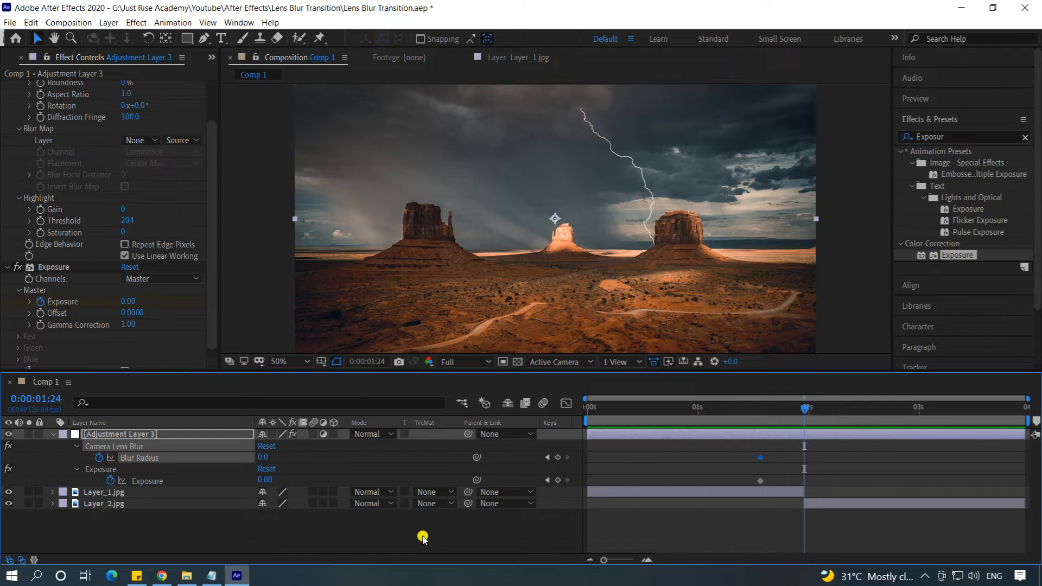
pyautogui.click(276, 470)
pyautogui.click(262, 457)
pyautogui.press('Return')
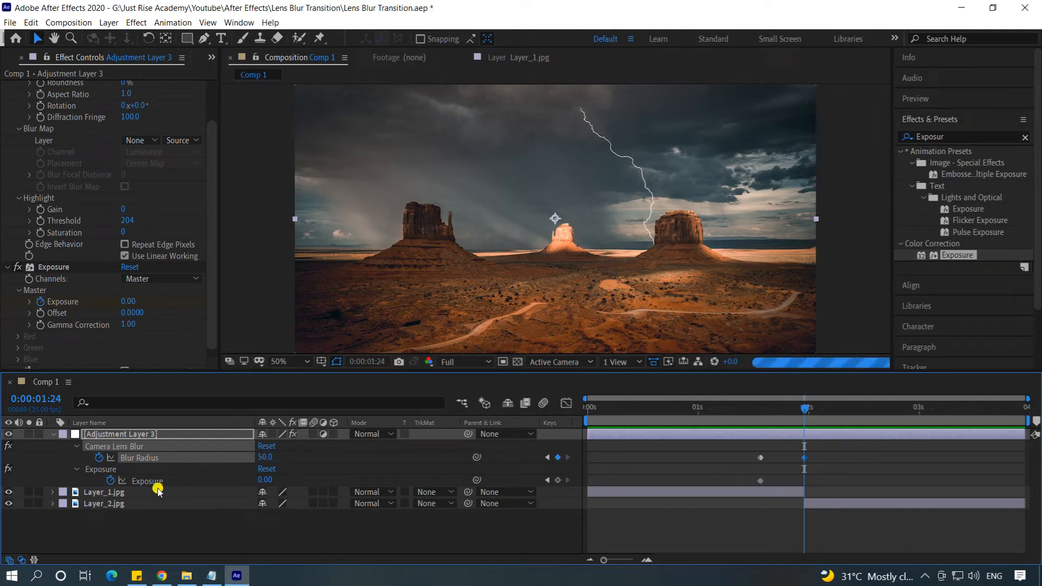
pyautogui.click(264, 480)
pyautogui.moveTo(272, 480); pyautogui.dragTo(233, 483)
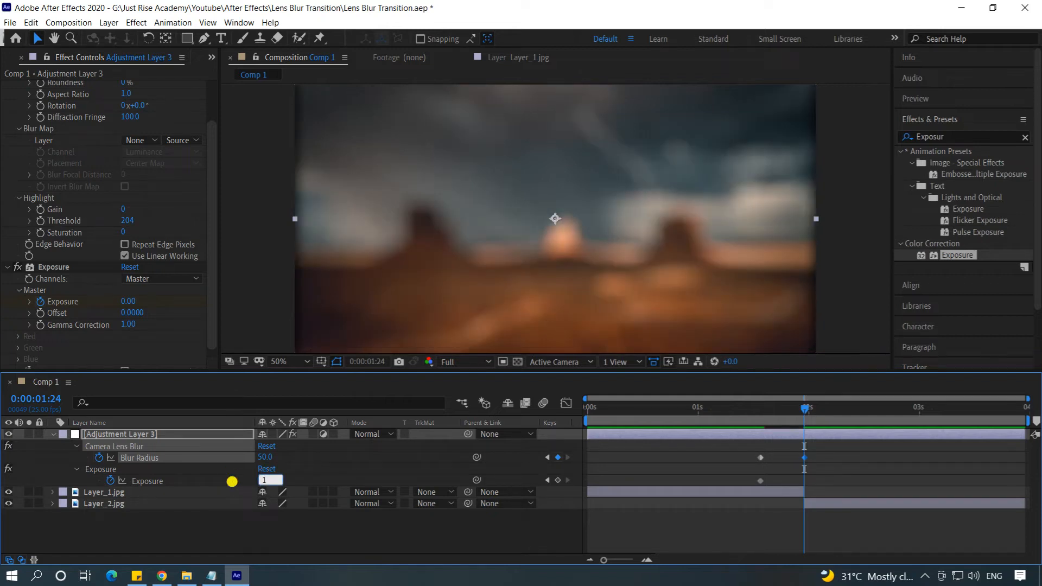
pyautogui.write('1.5')
pyautogui.press('Return')
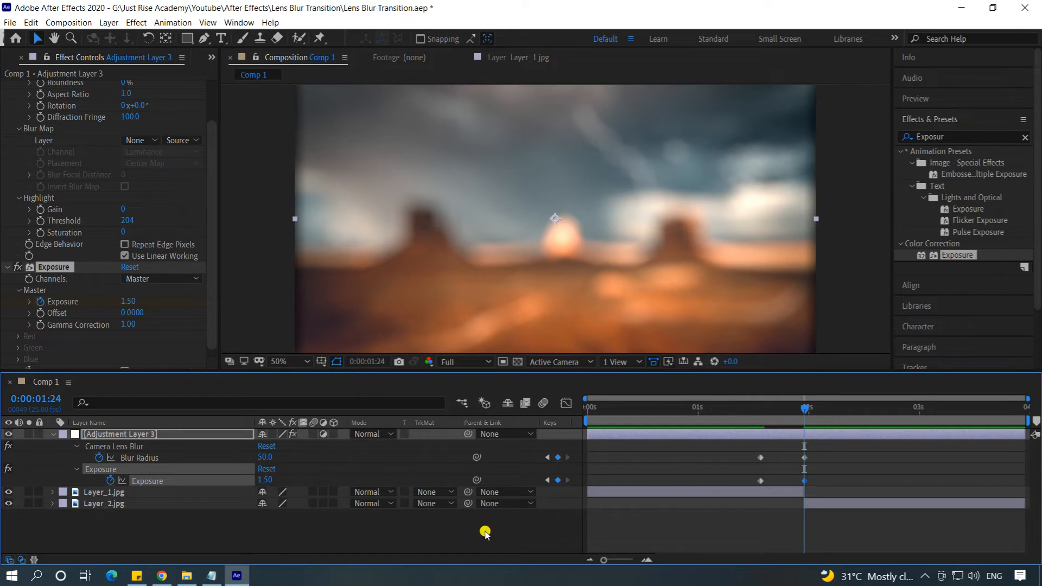
# Ten frames after the cut, at 0:00:02:09, keyframe both Blur Radius and Exposure at 0
pyautogui.hotkey('shift', 'pagedown')
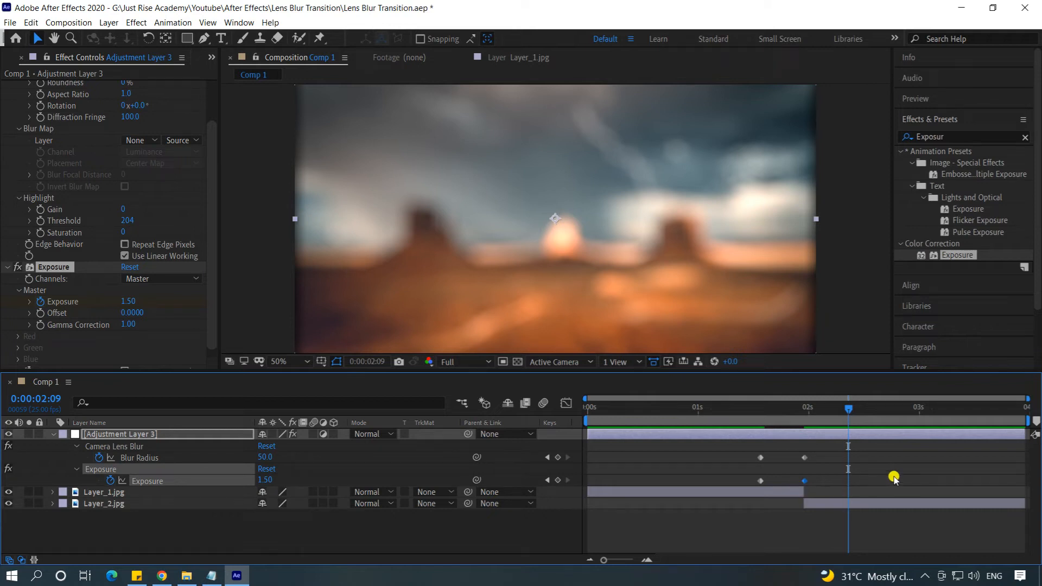
pyautogui.click(265, 458)
pyautogui.press('Return')
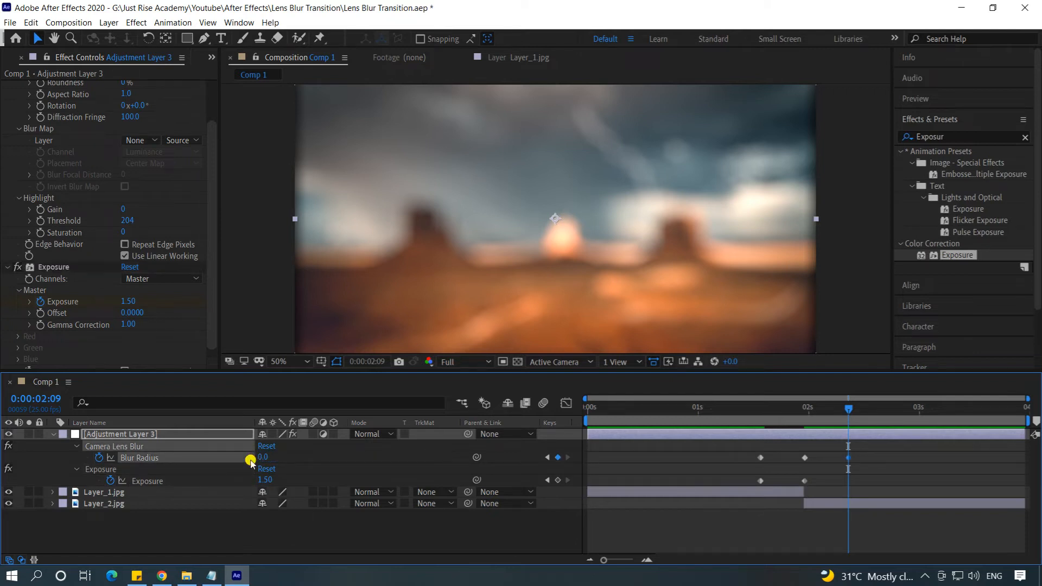
pyautogui.click(265, 480)
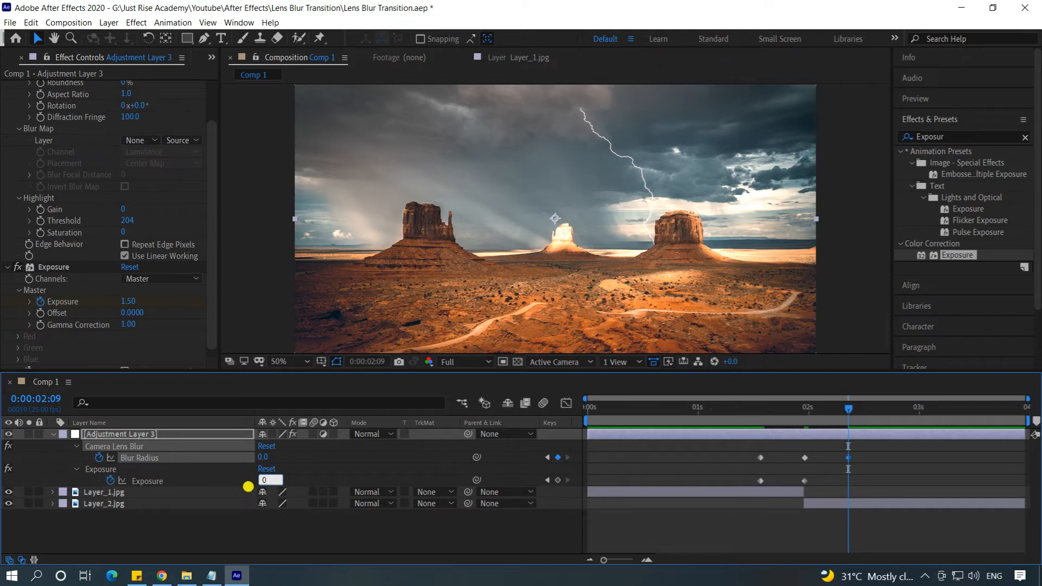
pyautogui.write('0')
pyautogui.press('Return')
pyautogui.click(262, 532)
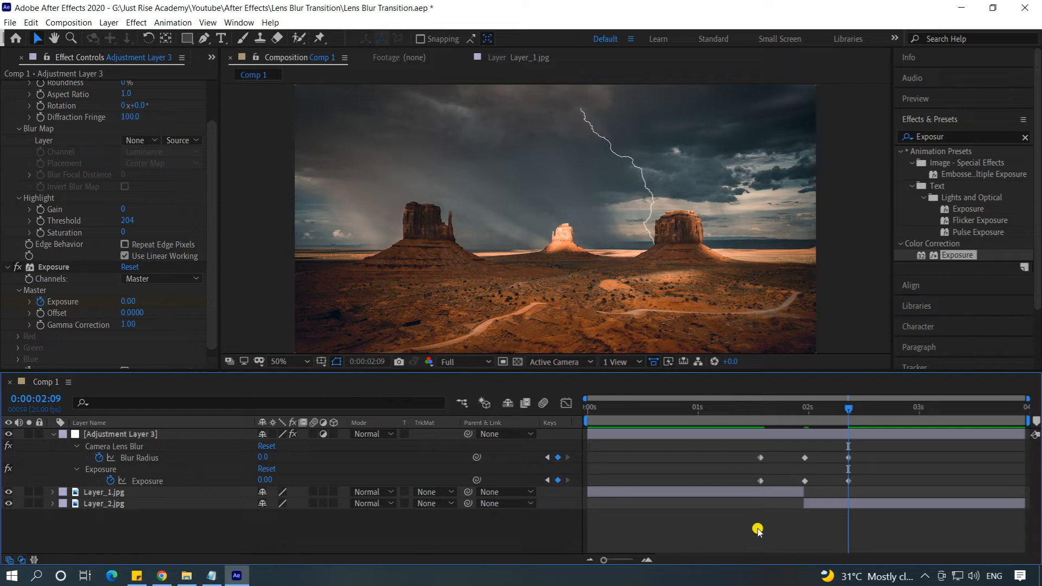
# Apply Easy Ease to all the Blur Radius and Exposure keyframes on the adjustment layer
pyautogui.moveTo(755, 448); pyautogui.dragTo(862, 485)
pyautogui.rightClick(805, 457)
pyautogui.moveTo(828, 457)
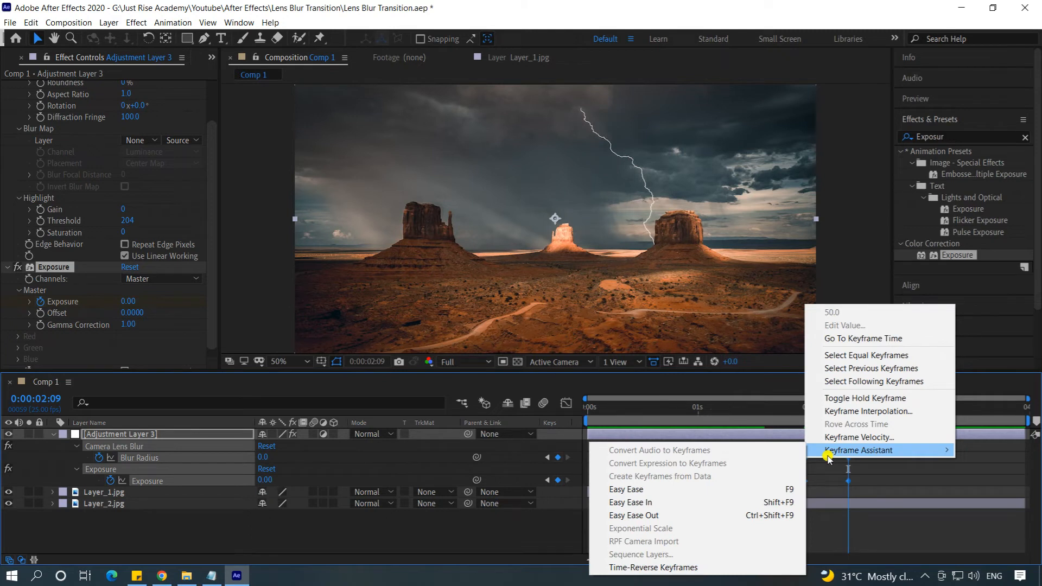
pyautogui.click(699, 490)
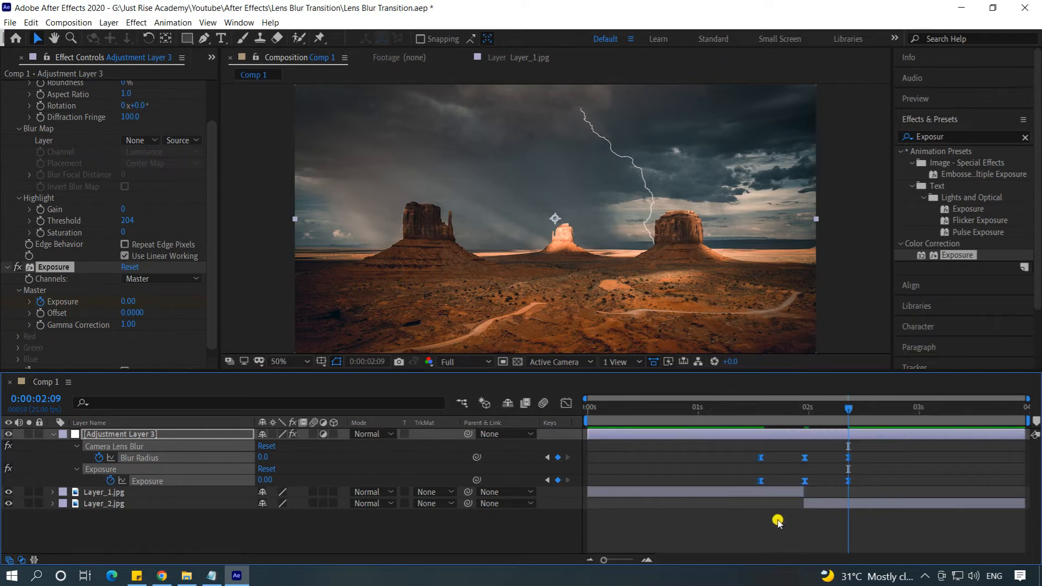
# Preview the composition from the first frame to check the blur transition, and stop playback
pyautogui.hotkey('ctrl', '5')
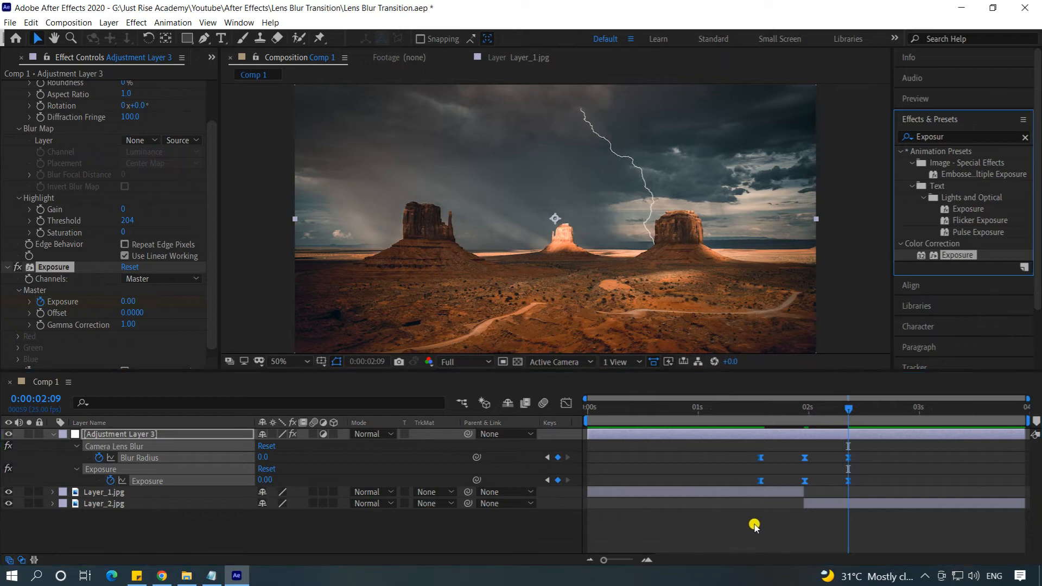
pyautogui.click(915, 98)
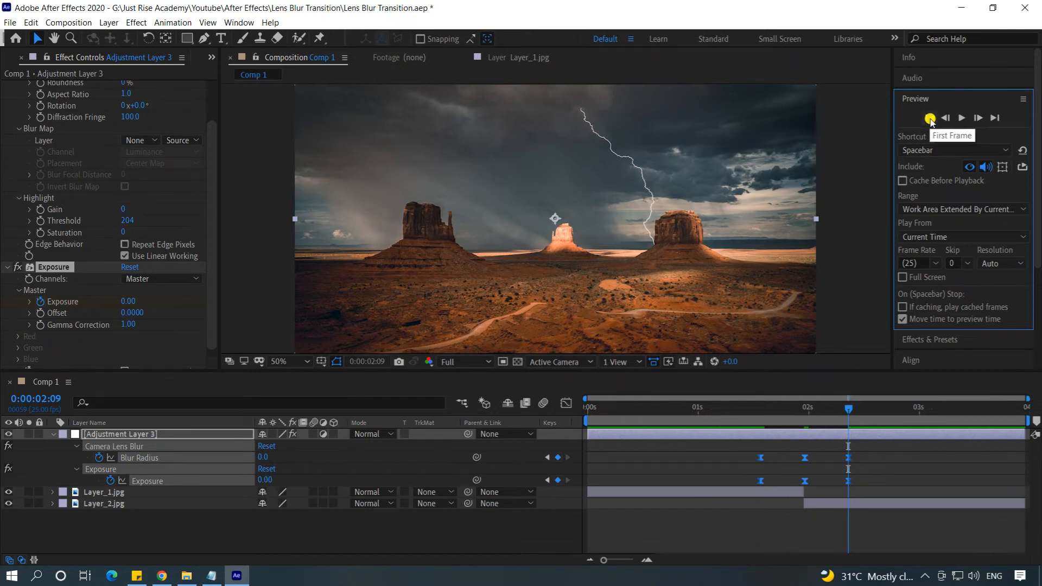
pyautogui.click(931, 119)
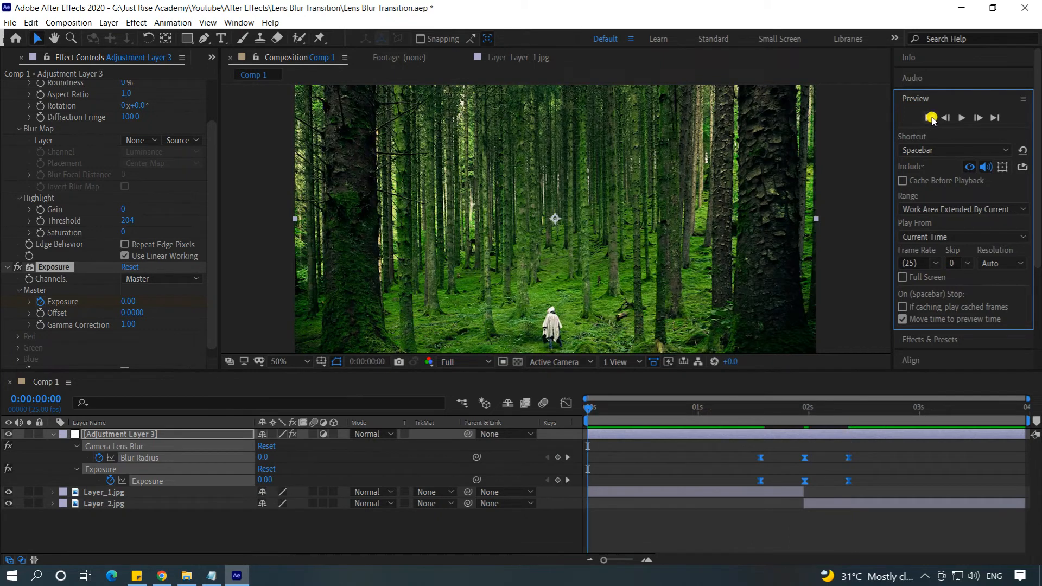
pyautogui.click(964, 119)
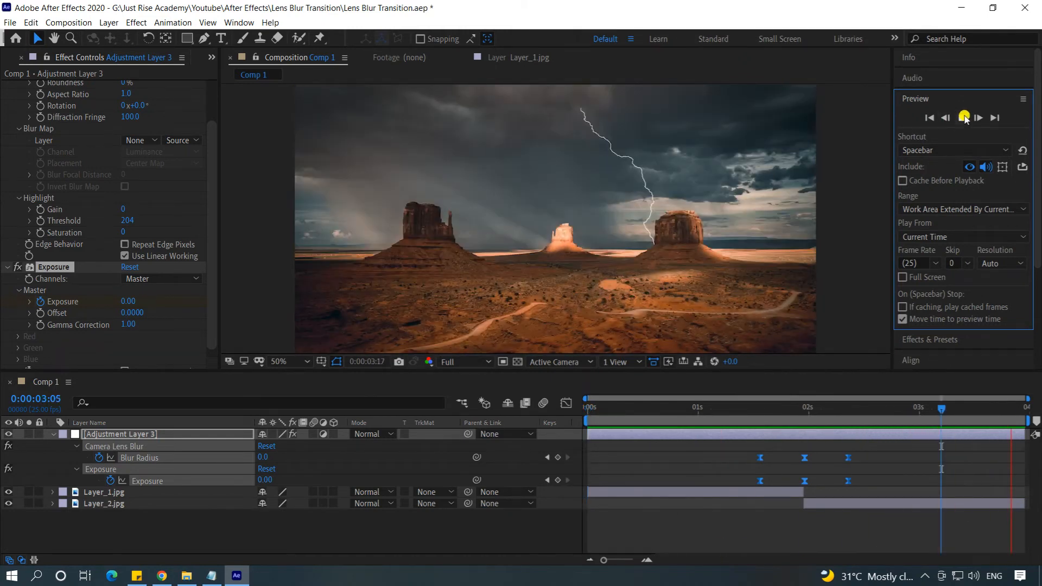
pyautogui.click(962, 118)
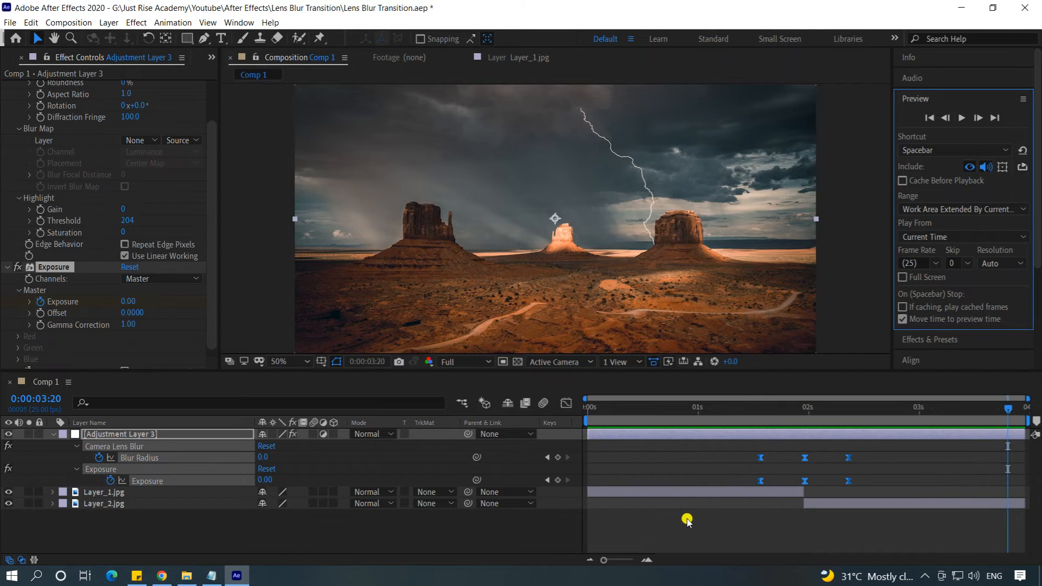